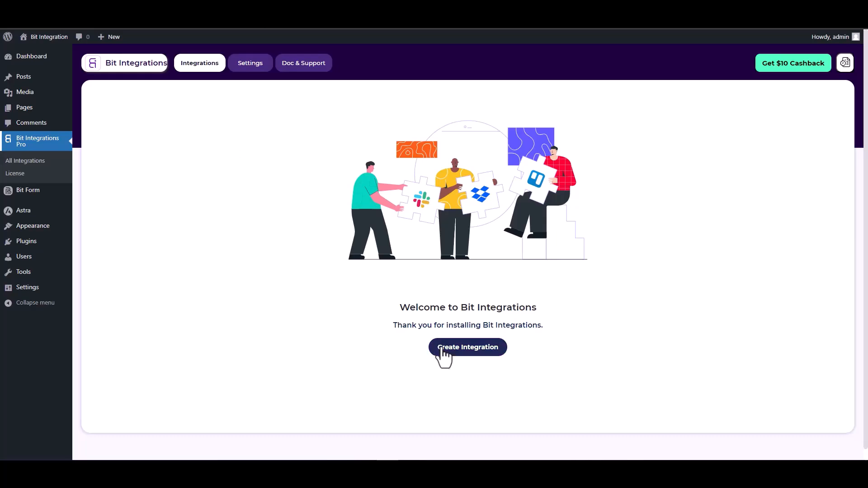
Search 'site', choose SiteOrigin Widgets as the trigger, and start fetching its form submission
{"action": "left_click", "coordinate": [319, 117]}
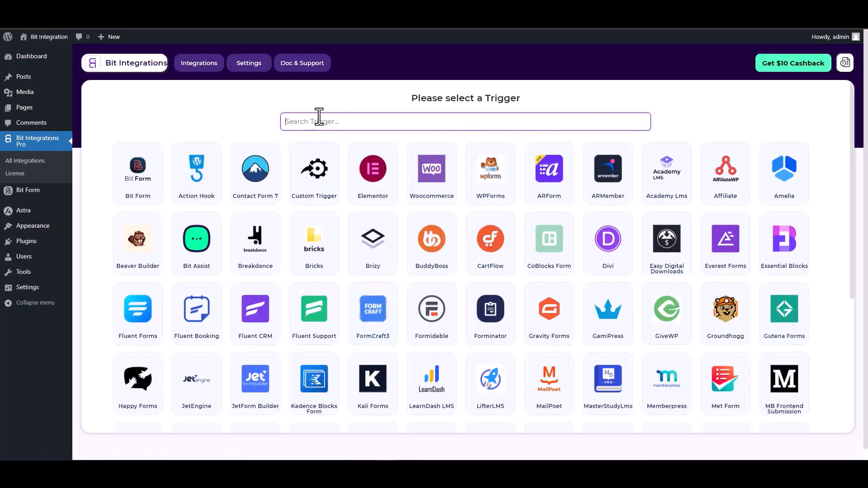
{"action": "type", "text": "sit"}
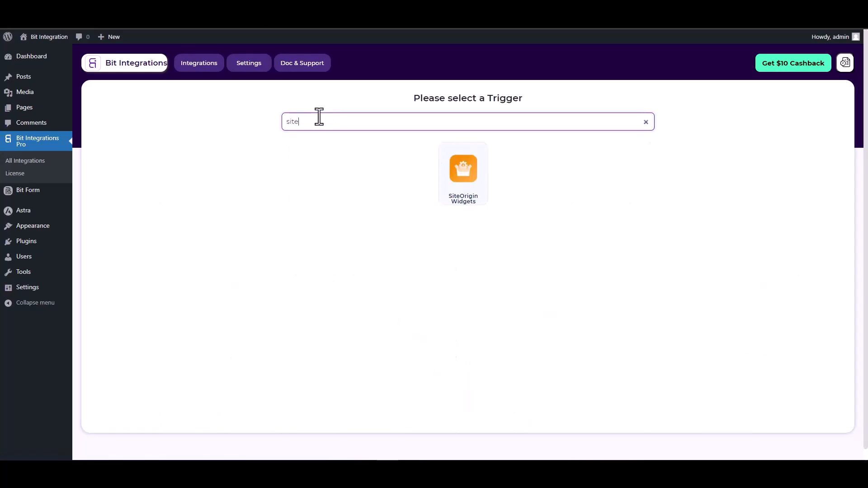
{"action": "type", "text": "e"}
{"action": "left_click", "coordinate": [468, 176]}
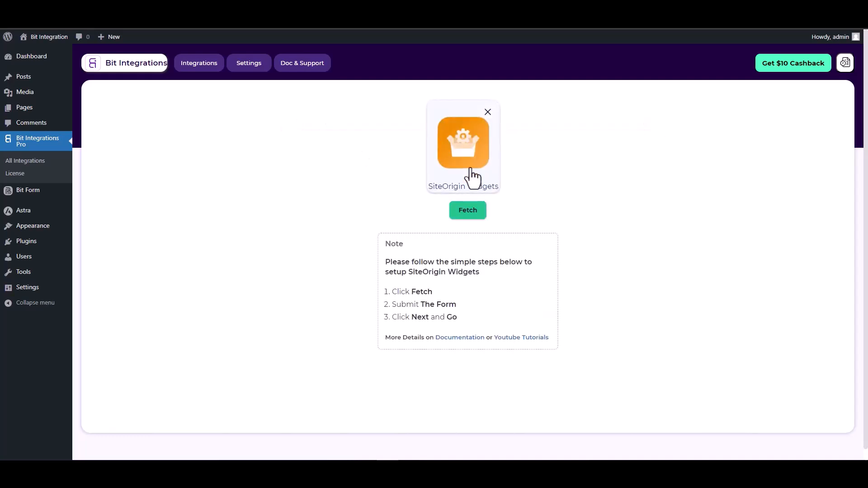
{"action": "left_click", "coordinate": [468, 211]}
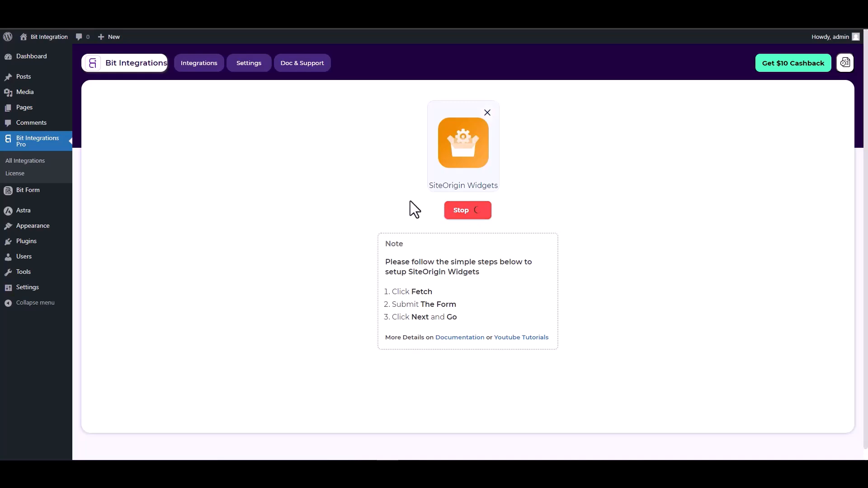
{"action": "key", "text": "ctrl+Tab"}
Submit the SiteOrigin form with first and last name 'test', a test e-mail and phone 12345678
{"action": "left_click", "coordinate": [211, 240]}
{"action": "type", "text": "test"}
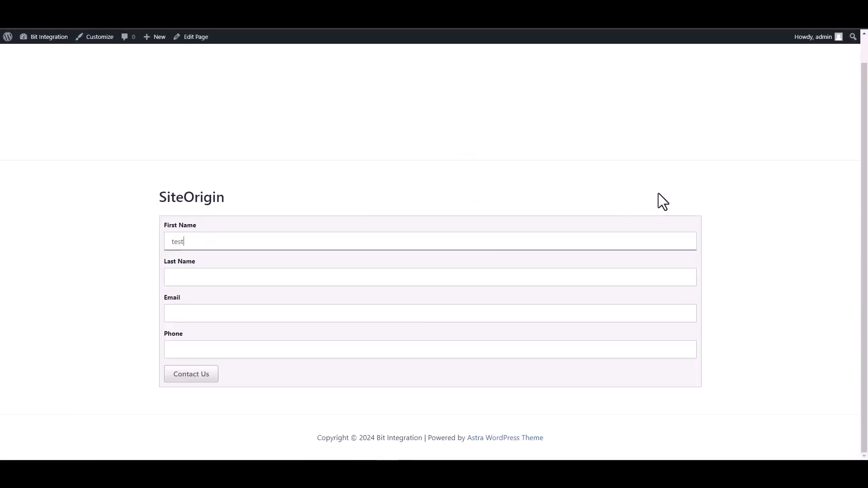
{"action": "left_click", "coordinate": [662, 274]}
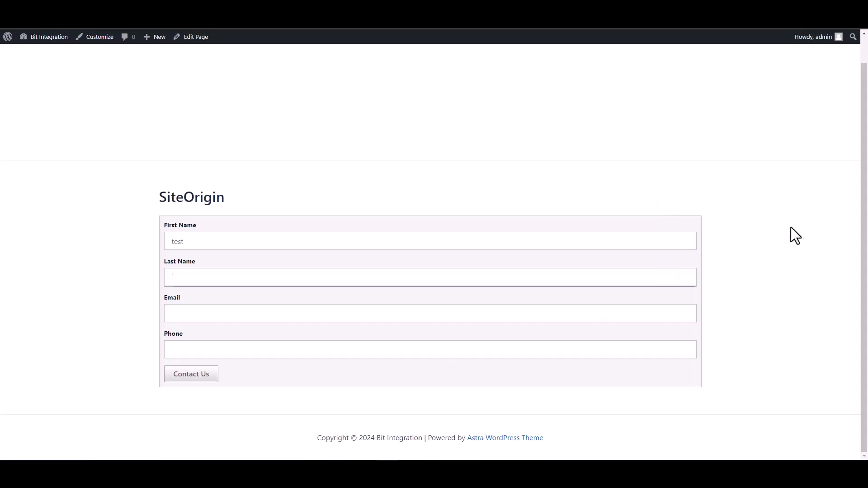
{"action": "type", "text": "test1"}
{"action": "key", "text": "Tab"}
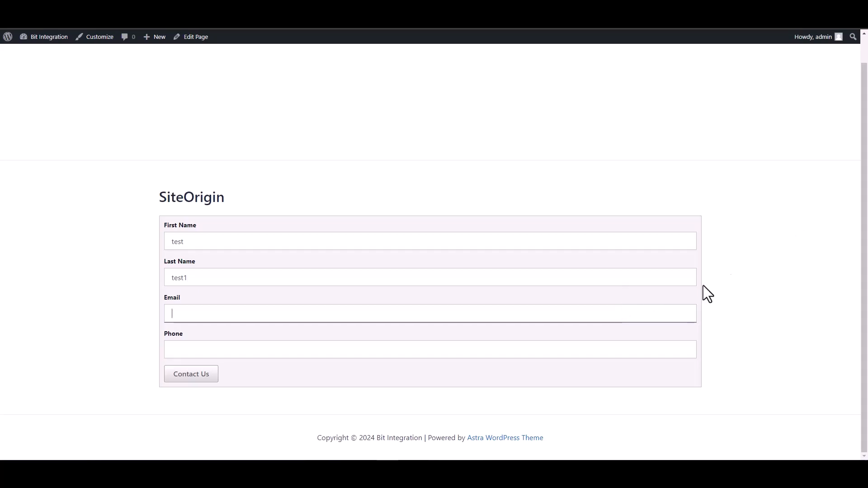
{"action": "type", "text": "test"}
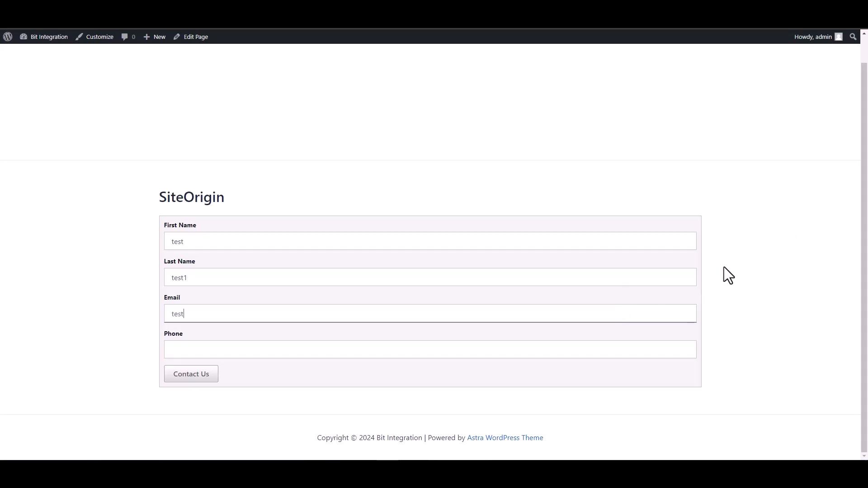
{"action": "type", "text": "@test.com"}
{"action": "left_click", "coordinate": [647, 356]}
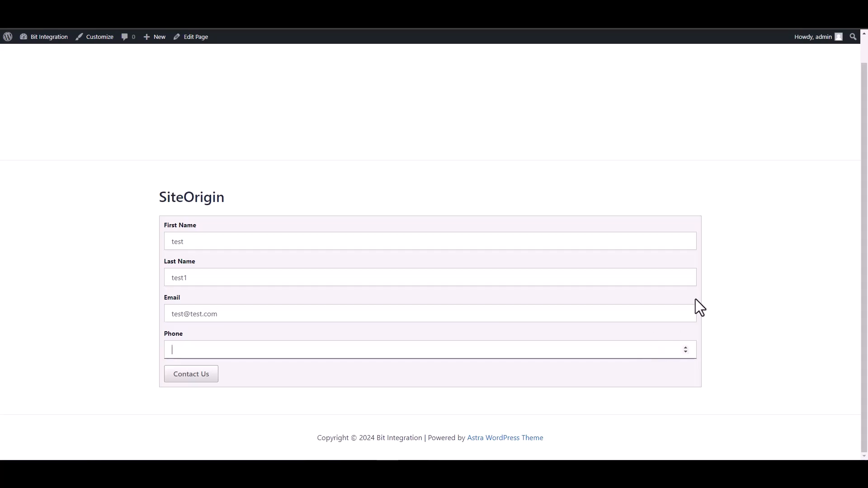
{"action": "type", "text": "12345678"}
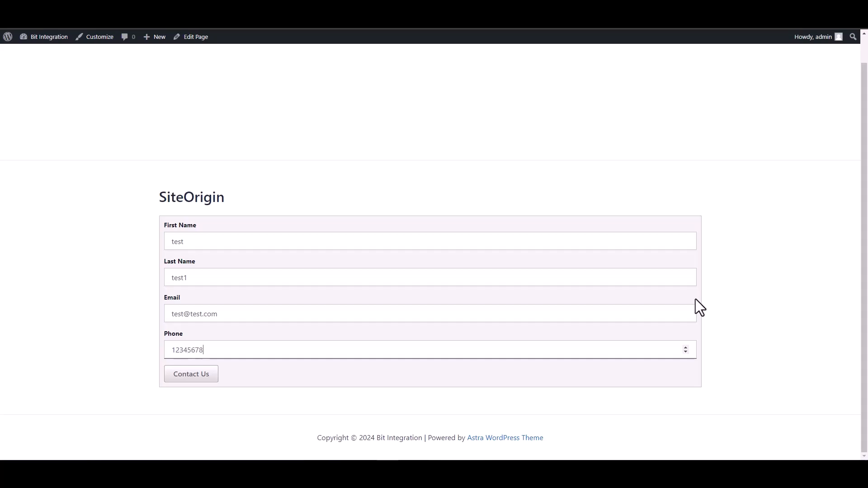
{"action": "left_click", "coordinate": [204, 377]}
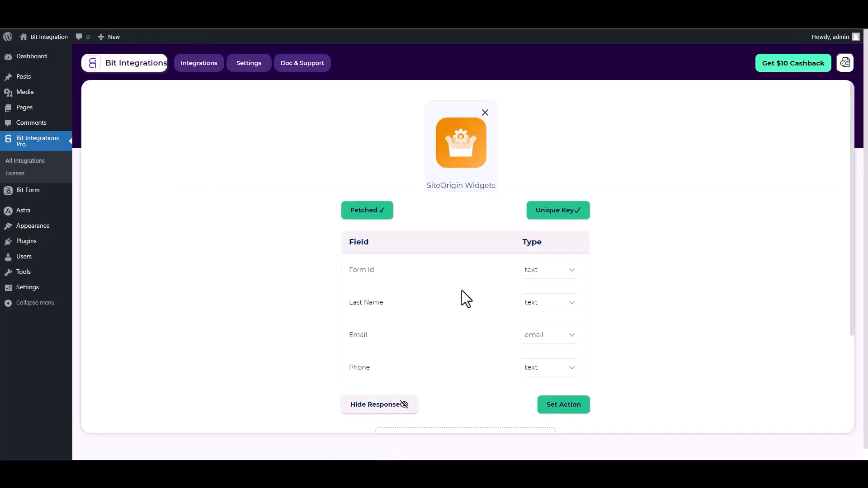
Review the fetched Form Id, Last Name, Email and Phone fields and proceed to choosing an action
{"action": "scroll", "coordinate": [520, 312], "scroll_direction": "down", "scroll_amount": 2}
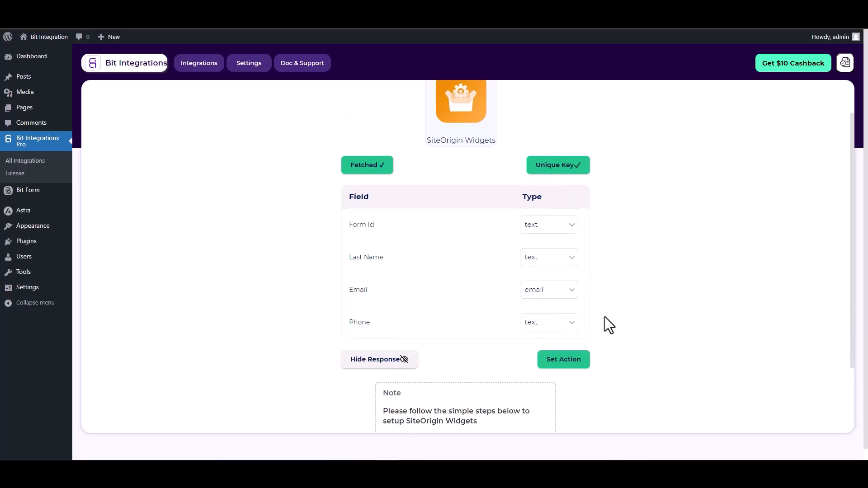
{"action": "left_click", "coordinate": [563, 359]}
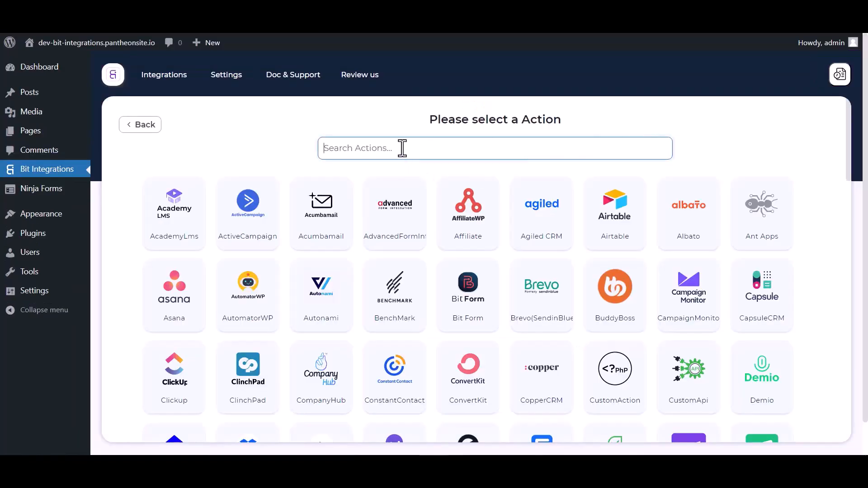
Search 'keap', choose Keap as the action app, and focus its Client id field
{"action": "type", "text": "keap"}
{"action": "left_click", "coordinate": [480, 226]}
{"action": "scroll", "coordinate": [536, 220], "scroll_direction": "down", "scroll_amount": 3}
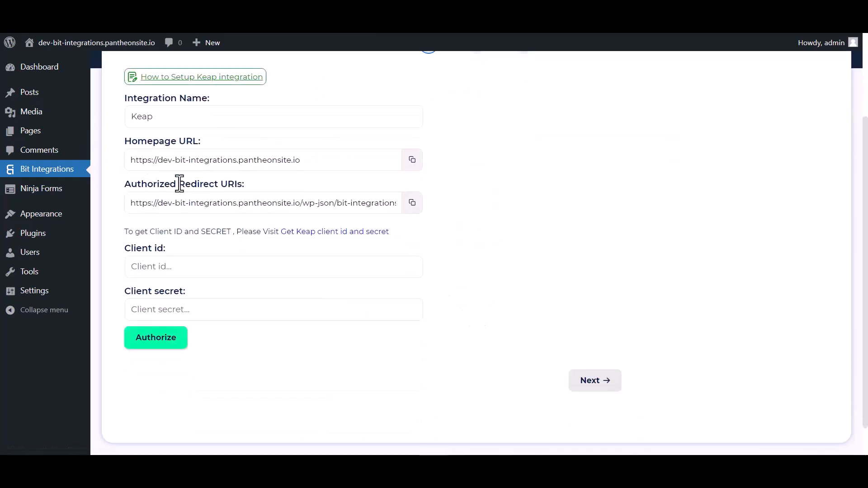
{"action": "left_click", "coordinate": [164, 266]}
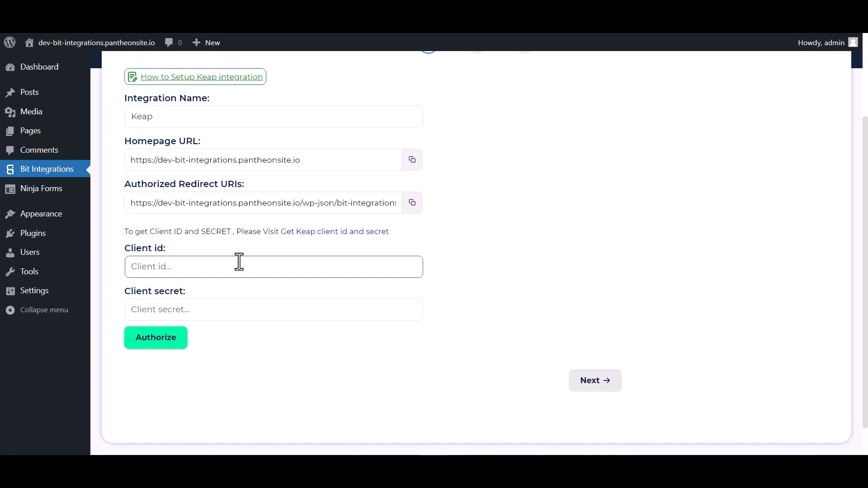
From the client id link, start a new Keap developer app named 'Bit Integrations'
{"action": "left_click", "coordinate": [338, 233]}
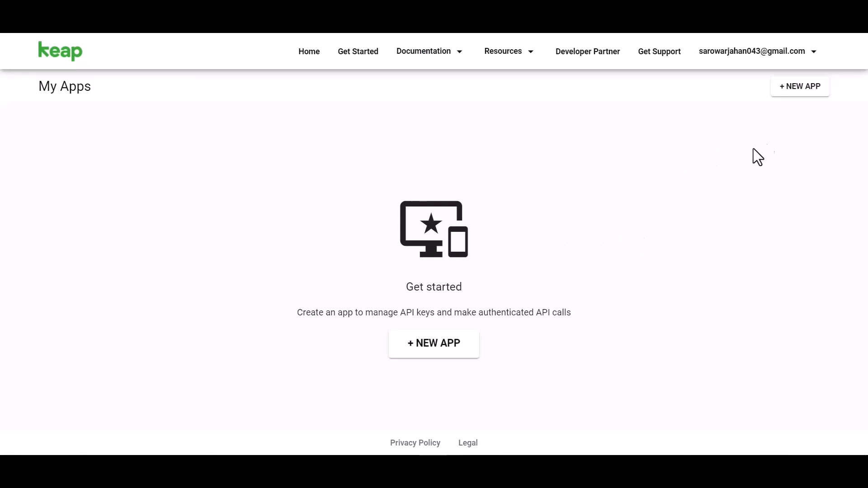
{"action": "left_click", "coordinate": [438, 347]}
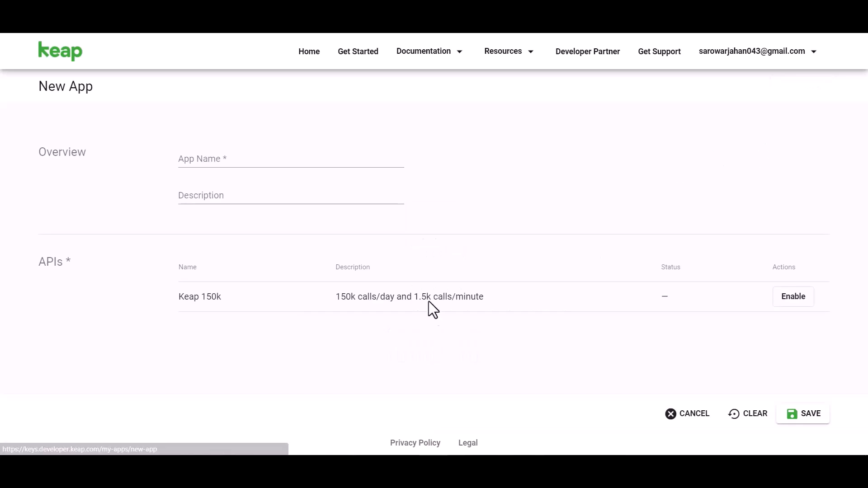
{"action": "left_click", "coordinate": [224, 160]}
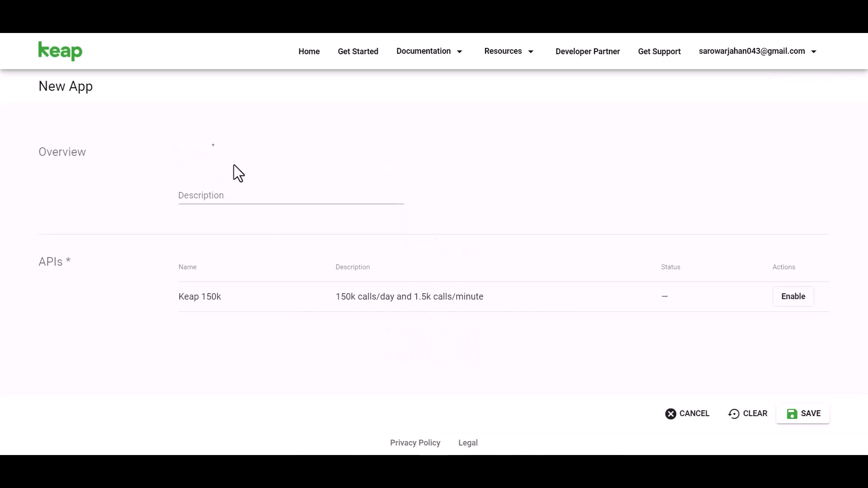
{"action": "type", "text": "Bit Integrations"}
Enable the Keap 150k API, save the app, and reveal its secret
{"action": "left_click", "coordinate": [786, 297]}
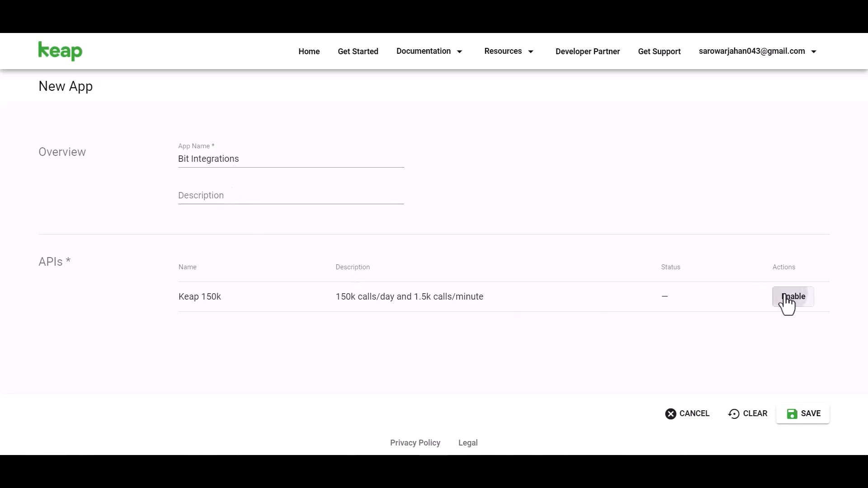
{"action": "left_click", "coordinate": [809, 415]}
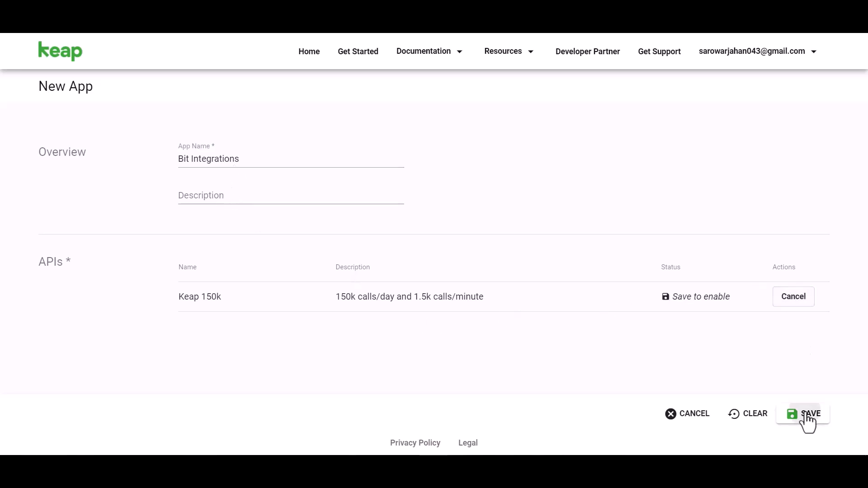
{"action": "scroll", "coordinate": [491, 218], "scroll_direction": "down", "scroll_amount": 3}
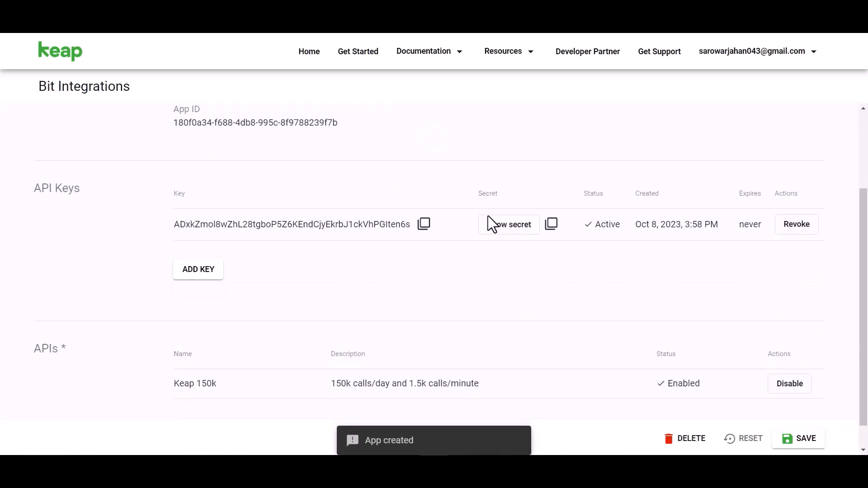
{"action": "left_click", "coordinate": [501, 236]}
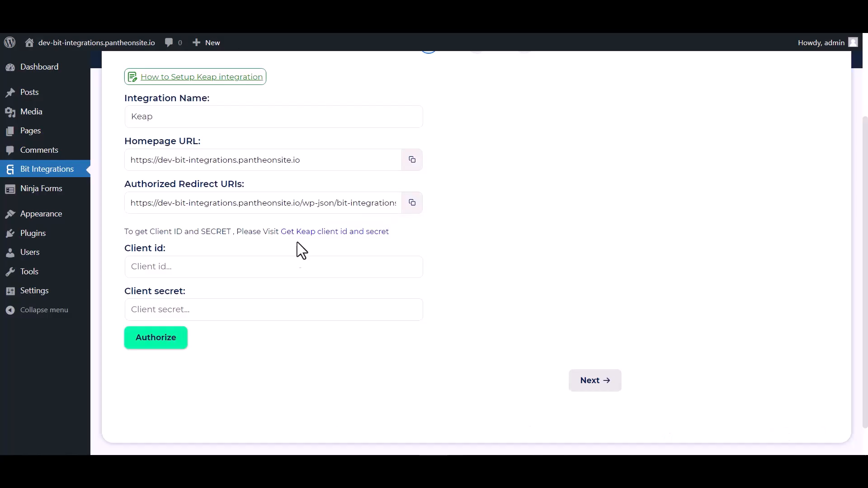
Paste the Keap API key and secret as client id and secret, then authorize and allow access
{"action": "left_click", "coordinate": [248, 267]}
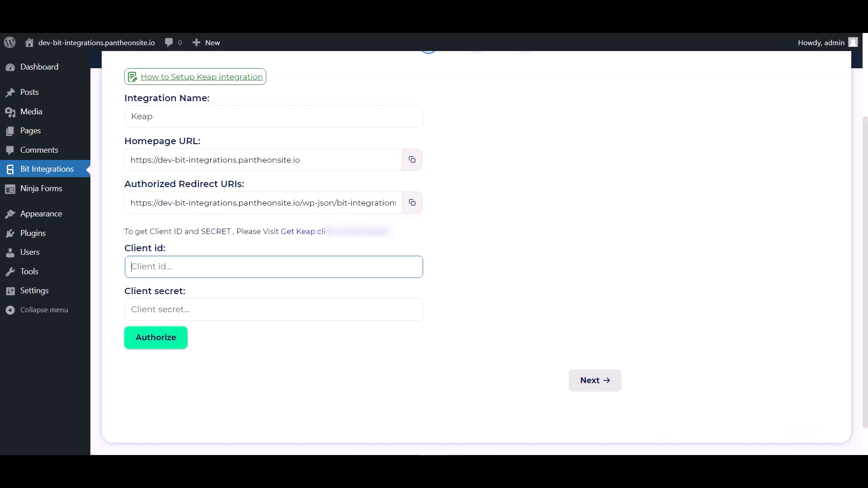
{"action": "left_click", "coordinate": [229, 267]}
{"action": "key", "text": "ctrl+v"}
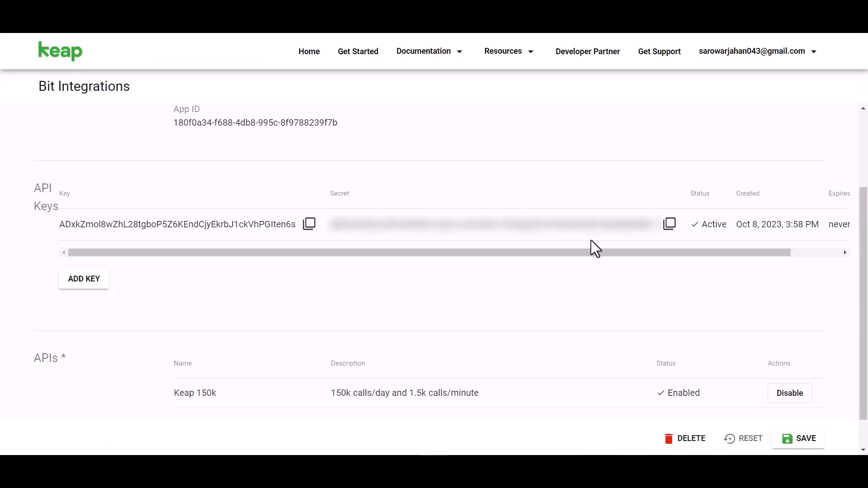
{"action": "left_click", "coordinate": [669, 224]}
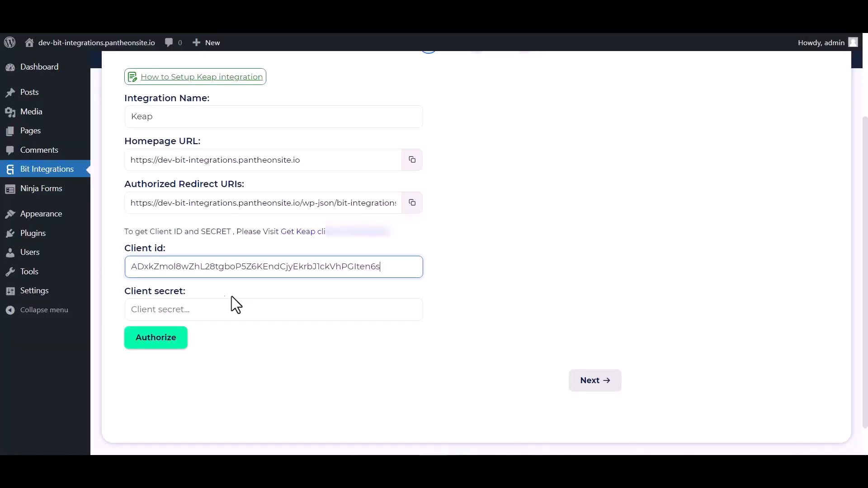
{"action": "left_click", "coordinate": [180, 310]}
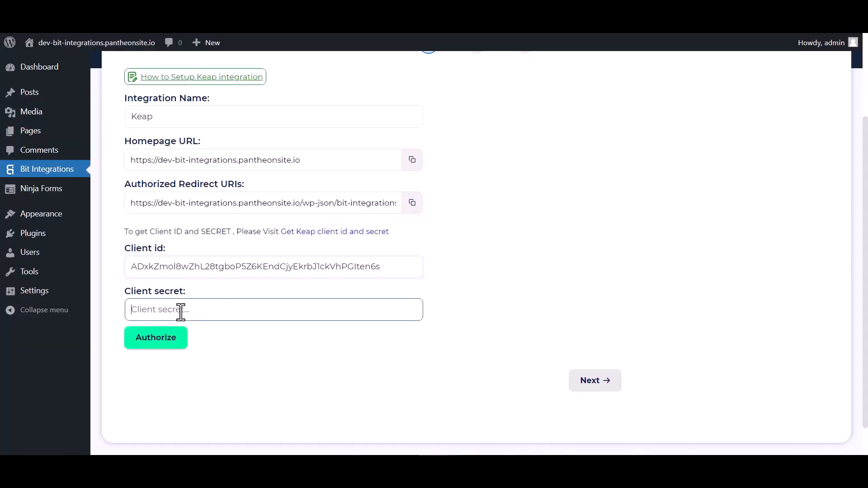
{"action": "key", "text": "ctrl+v"}
{"action": "left_click", "coordinate": [166, 344]}
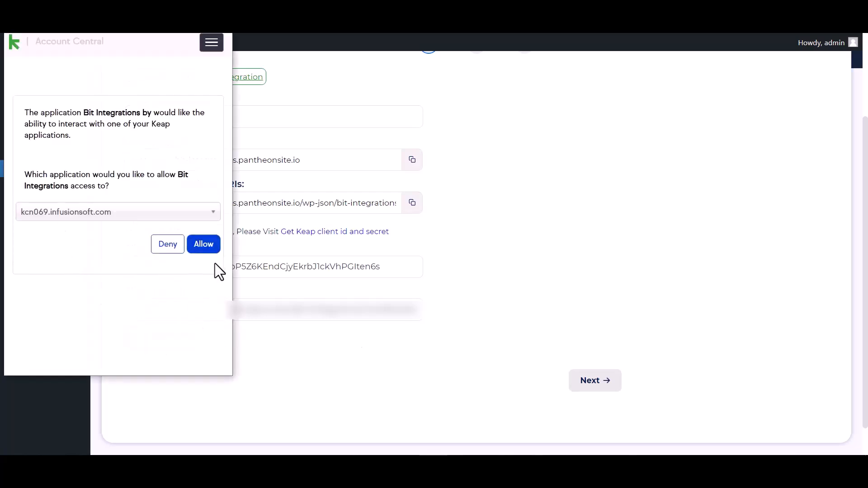
{"action": "left_click", "coordinate": [208, 252]}
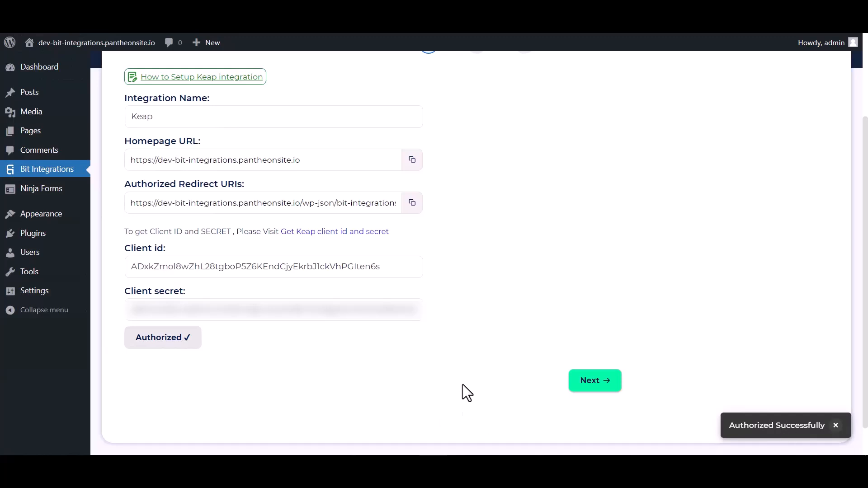
Map the form's First Name and Email to Keap's first name and Email Addresses
{"action": "left_click", "coordinate": [594, 382]}
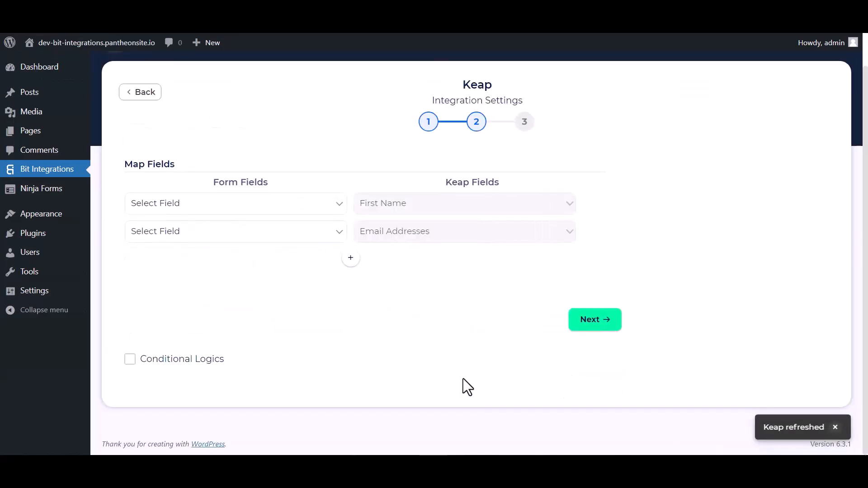
{"action": "left_click", "coordinate": [228, 206]}
{"action": "left_click", "coordinate": [172, 242]}
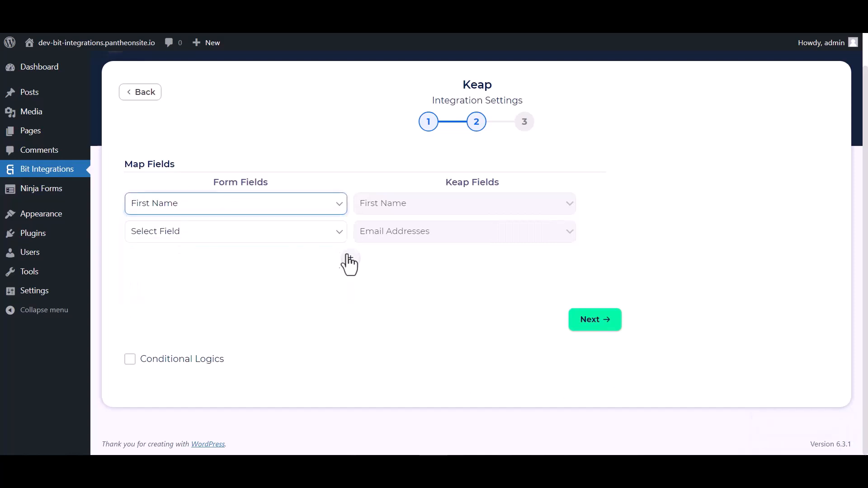
{"action": "left_click", "coordinate": [291, 233]}
{"action": "left_click", "coordinate": [159, 292]}
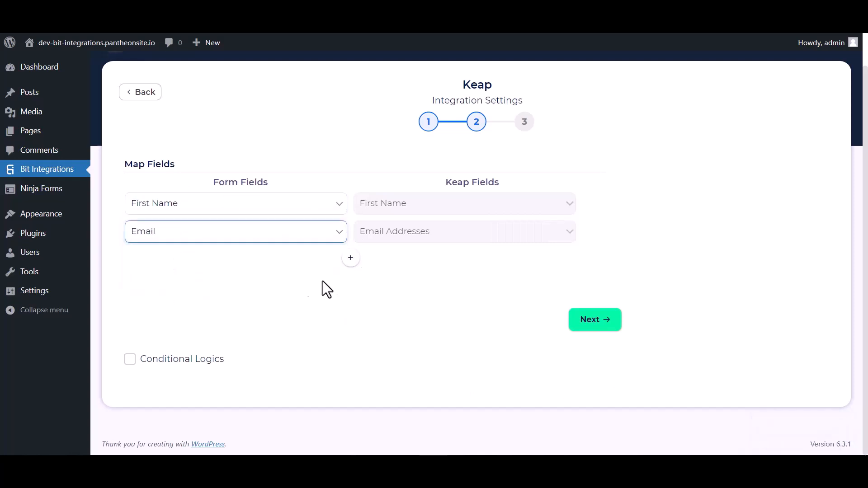
Add mapping rows linking the form's Last Name and Phone to Keap Last Name and Phone Numbers
{"action": "left_click", "coordinate": [358, 264]}
{"action": "left_click", "coordinate": [384, 263]}
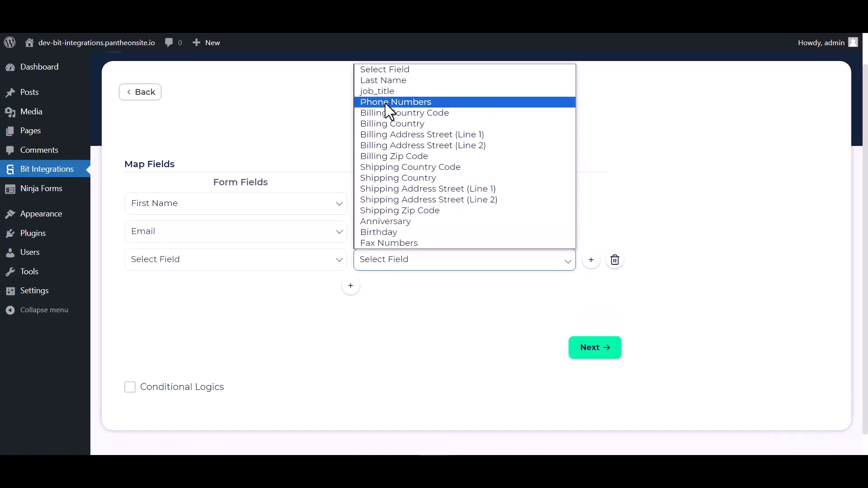
{"action": "left_click", "coordinate": [387, 83]}
{"action": "left_click", "coordinate": [304, 266]}
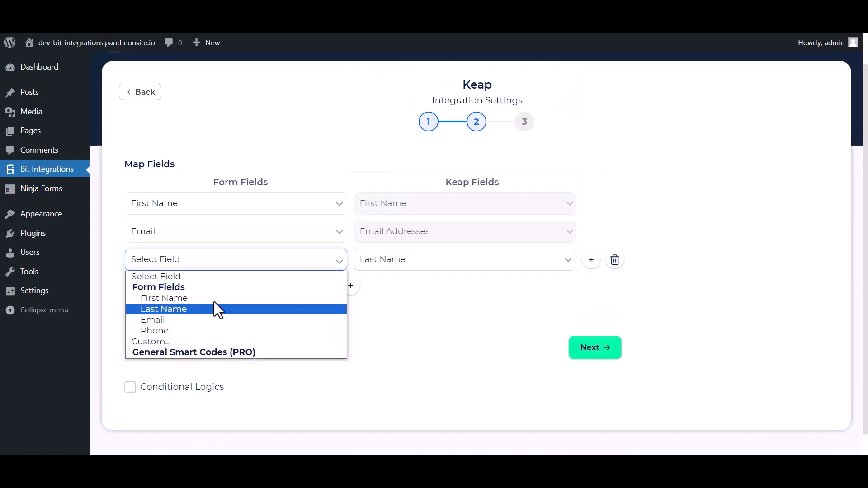
{"action": "left_click", "coordinate": [160, 310]}
{"action": "left_click", "coordinate": [351, 286]}
{"action": "left_click", "coordinate": [379, 289]}
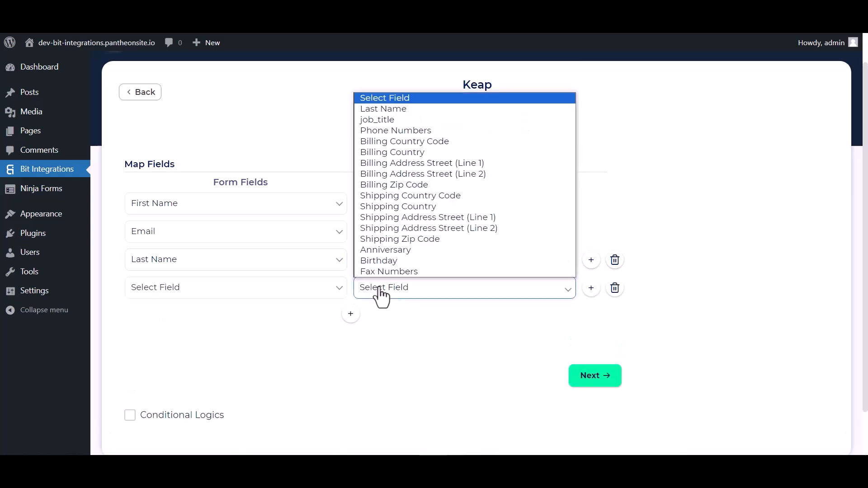
{"action": "left_click", "coordinate": [381, 131]}
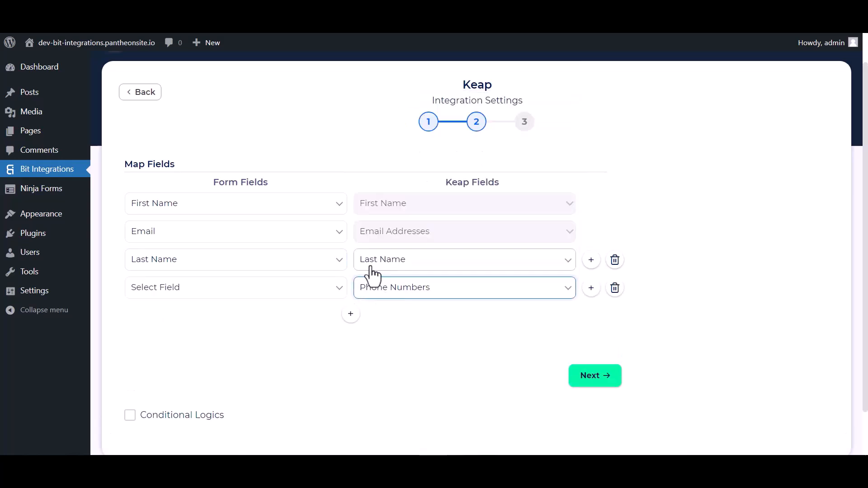
{"action": "left_click", "coordinate": [311, 293]}
{"action": "left_click", "coordinate": [154, 359]}
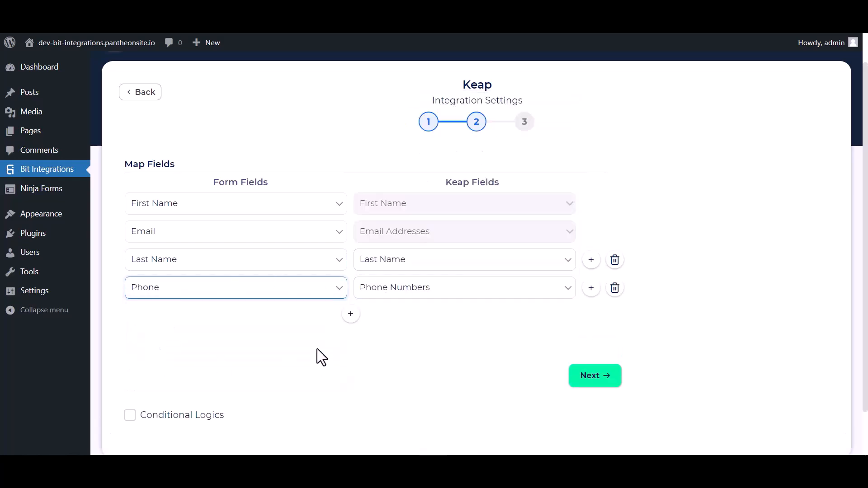
Leave conditional logic off and finish and save the Keap integration
{"action": "scroll", "coordinate": [316, 352], "scroll_direction": "down", "scroll_amount": 1}
{"action": "left_click", "coordinate": [129, 368]}
{"action": "scroll", "coordinate": [316, 344], "scroll_direction": "down", "scroll_amount": 2}
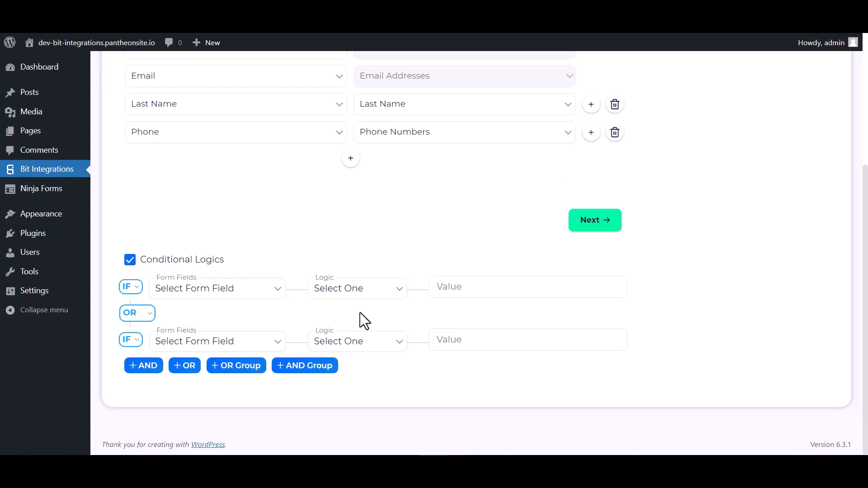
{"action": "left_click", "coordinate": [132, 261]}
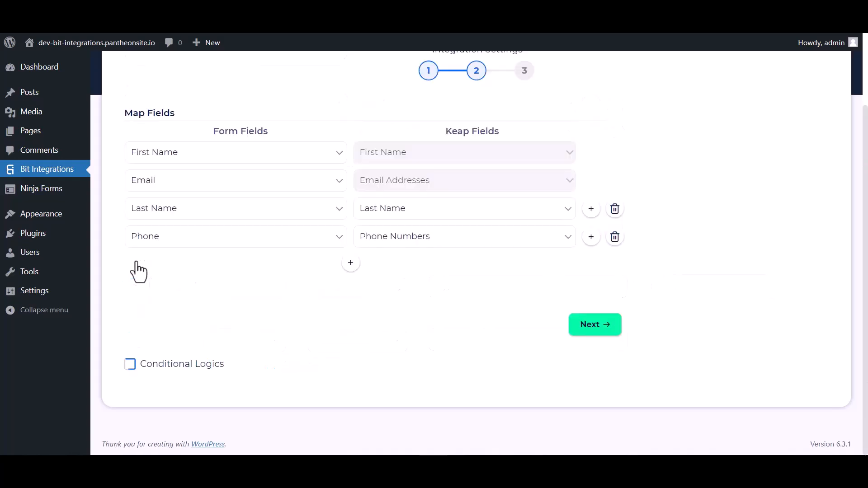
{"action": "left_click", "coordinate": [595, 329]}
{"action": "left_click", "coordinate": [473, 216]}
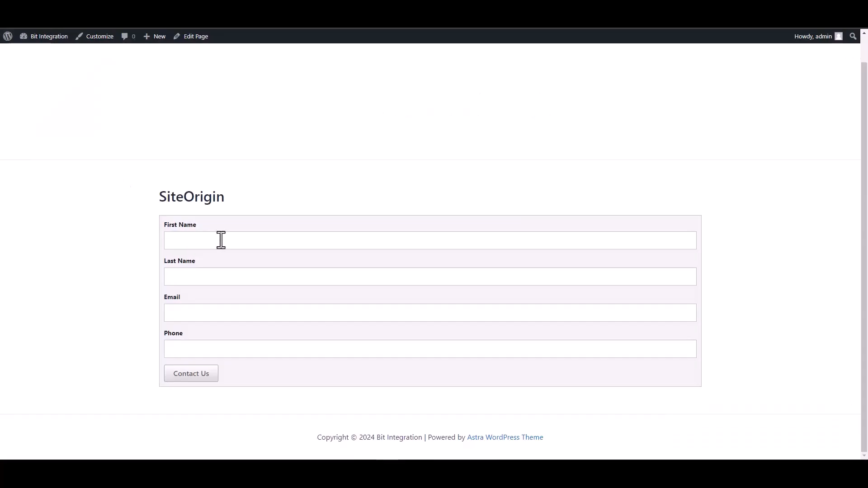
Enter 'Bit' as the first name, deleting the extra mistyped word
{"action": "left_click", "coordinate": [221, 240]}
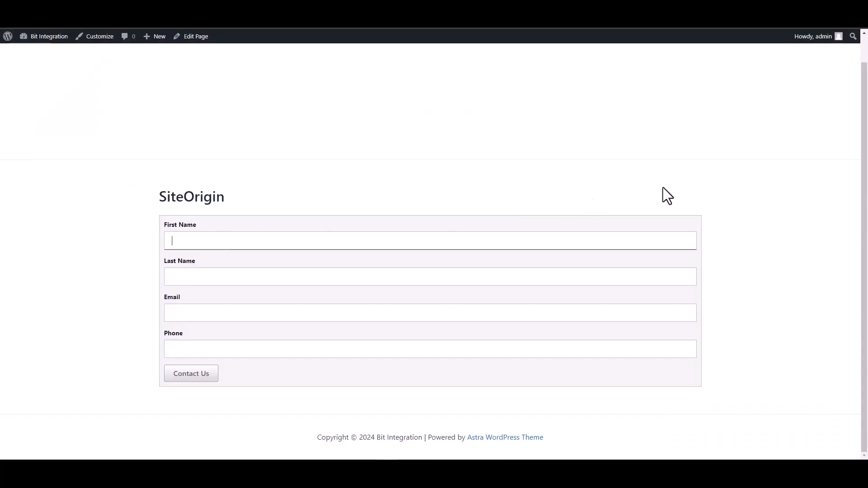
{"action": "type", "text": "Bit Intega"}
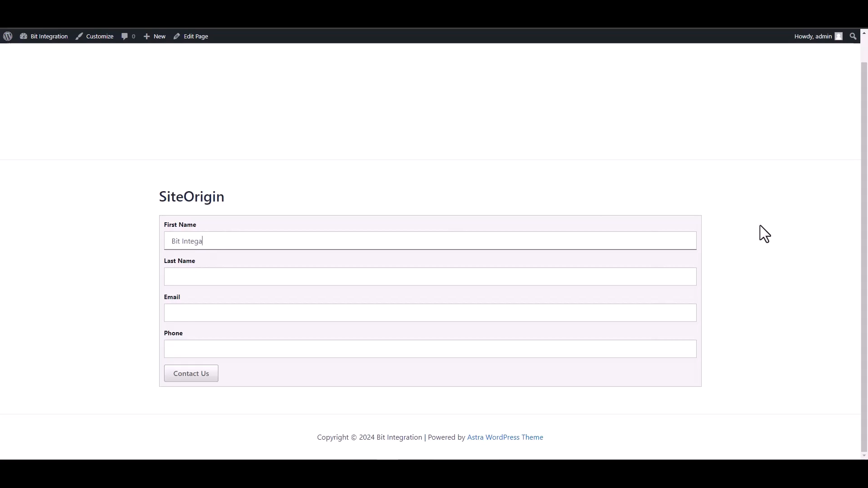
{"action": "key", "text": "BackSpace"}
{"action": "type", "text": "rations"}
{"action": "left_click_drag", "start_coordinate": [221, 241], "coordinate": [181, 241]}
{"action": "key", "text": "BackSpace"}
{"action": "left_click", "coordinate": [705, 260]}
Fill last name 'Integrations', the support e-mail and a phone number, then submit the form
{"action": "left_click", "coordinate": [321, 277]}
{"action": "type", "text": "Integart"}
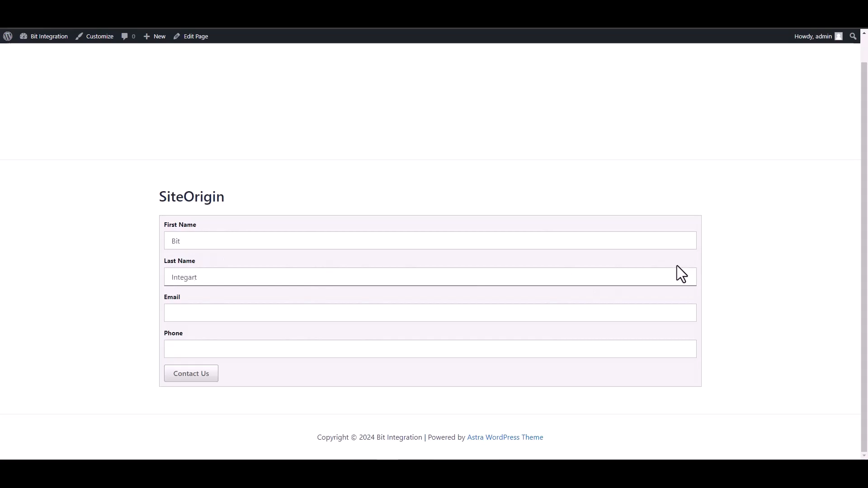
{"action": "key", "text": "BackSpace"}
{"action": "key", "text": "BackSpace"}
{"action": "key", "text": "BackSpace"}
{"action": "type", "text": "rations"}
{"action": "left_click", "coordinate": [645, 311]}
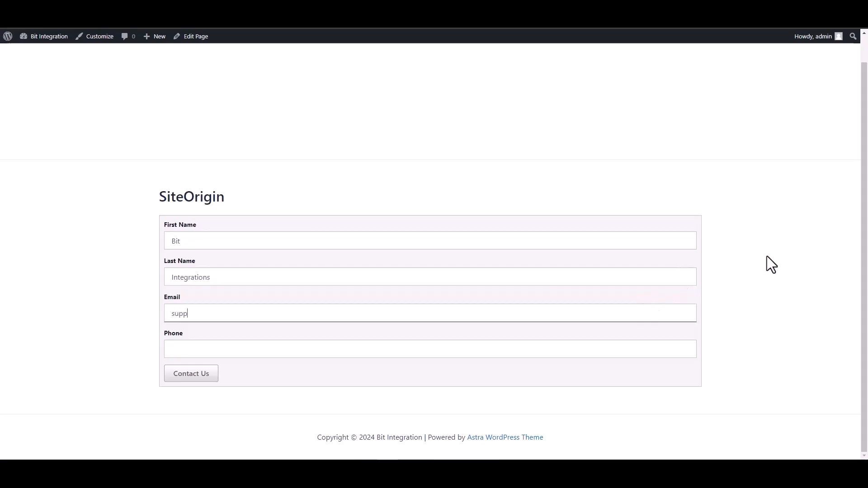
{"action": "left_click", "coordinate": [637, 349]}
{"action": "type", "text": "444555666"}
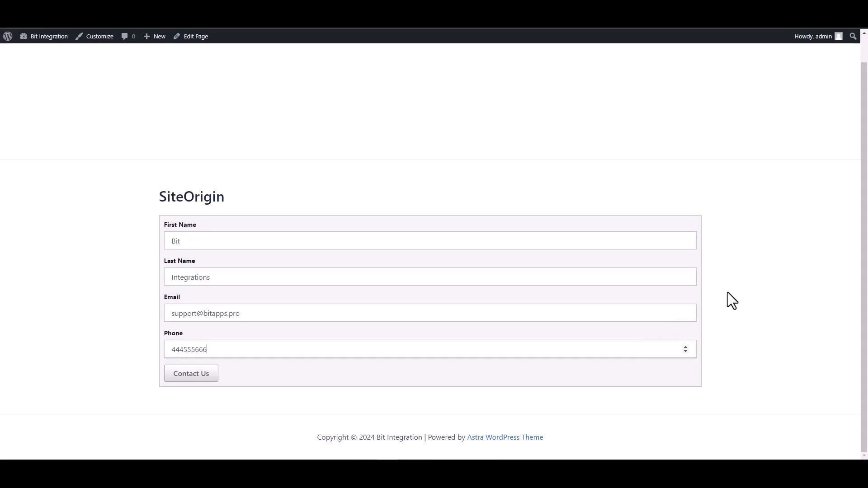
{"action": "left_click", "coordinate": [190, 375]}
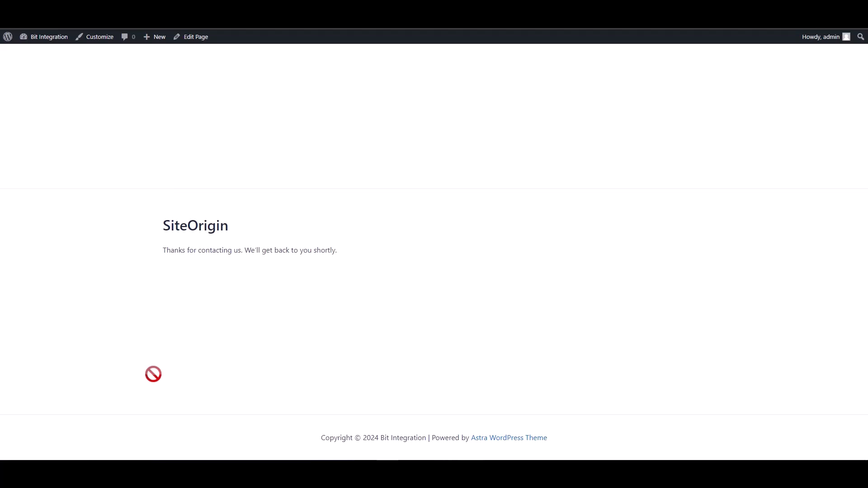
{"action": "left_click_drag", "start_coordinate": [158, 256], "coordinate": [340, 251]}
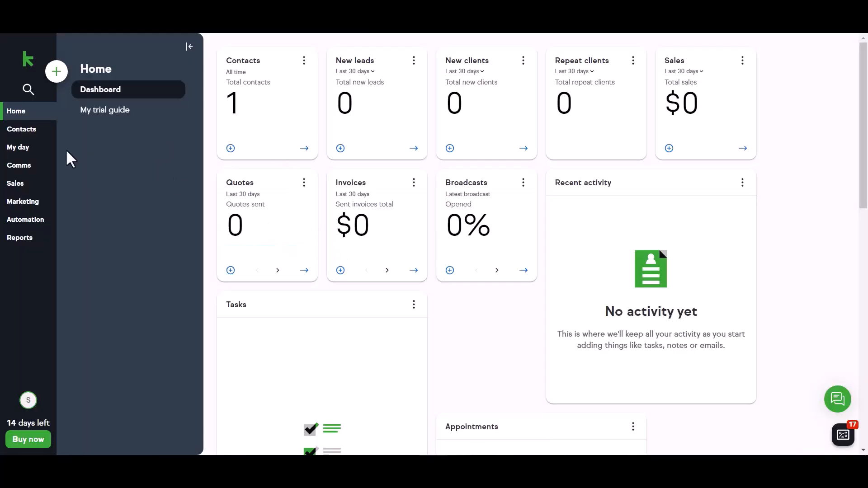
Open Keap Contacts and view the Bit contact's record with its phone and work e-mail
{"action": "left_click", "coordinate": [38, 134]}
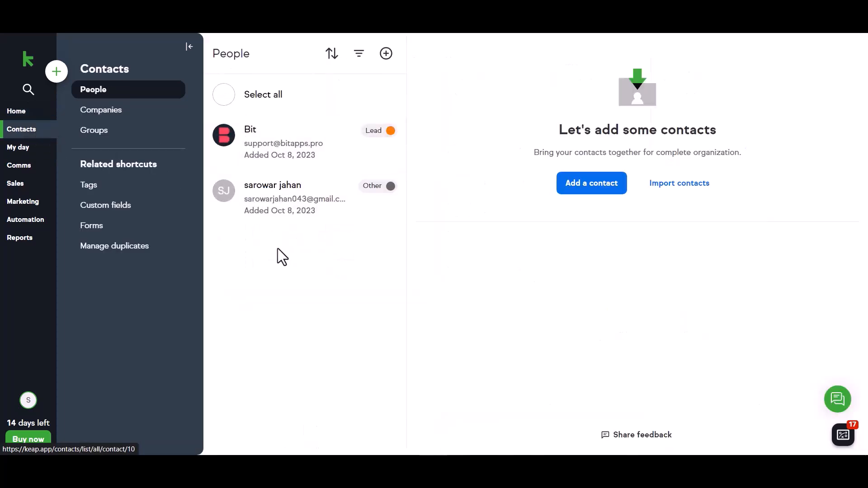
{"action": "left_click", "coordinate": [267, 146]}
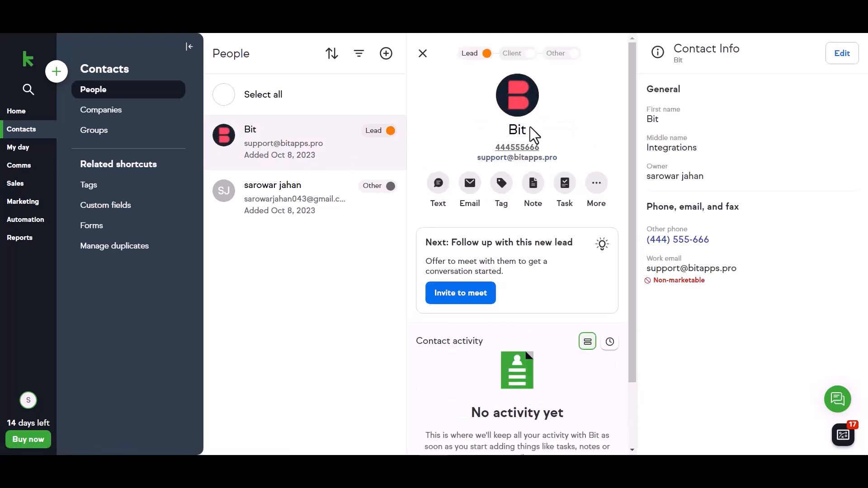
{"action": "scroll", "coordinate": [532, 237], "scroll_direction": "down", "scroll_amount": 1}
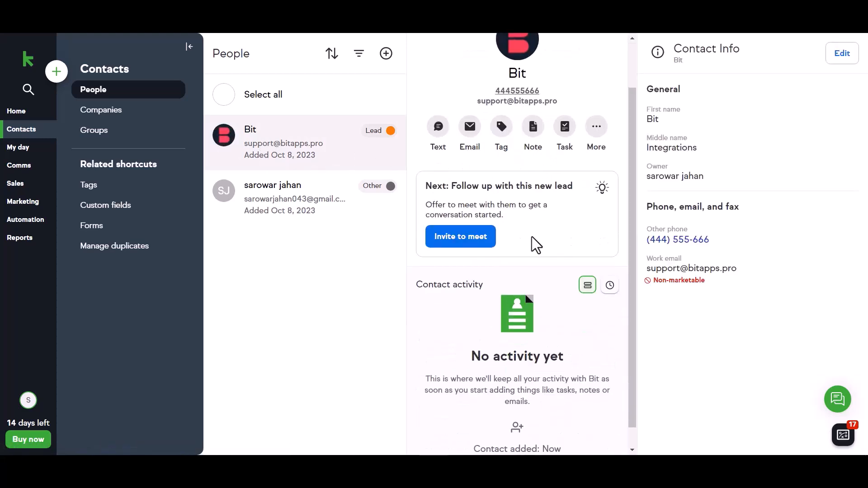
{"action": "scroll", "coordinate": [531, 237], "scroll_direction": "down", "scroll_amount": 1}
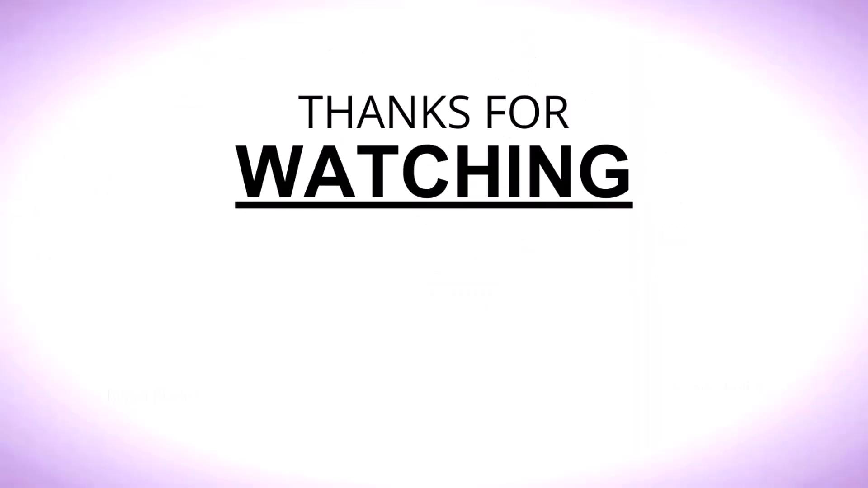